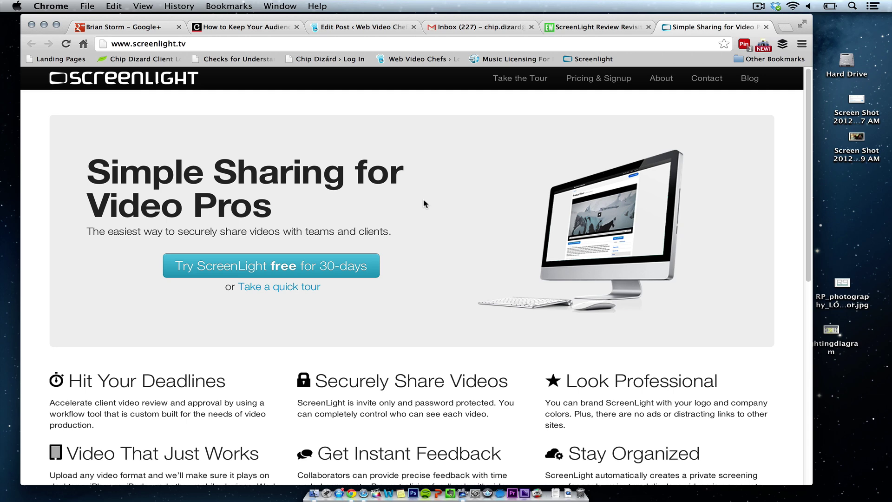
{"action": "scroll", "coordinate": [801, 368], "scroll_direction": "down", "scroll_amount": 5}
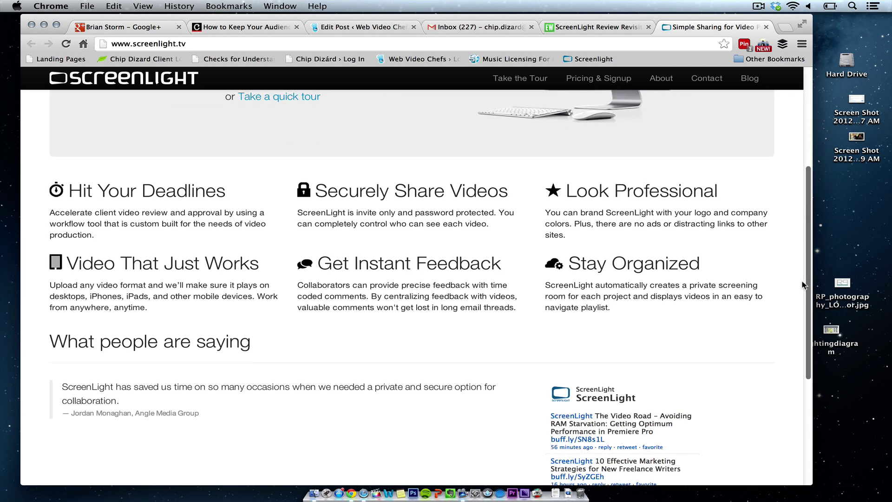
{"action": "scroll", "coordinate": [801, 368], "scroll_direction": "down", "scroll_amount": 3}
{"action": "scroll", "coordinate": [801, 368], "scroll_direction": "up", "scroll_amount": 10}
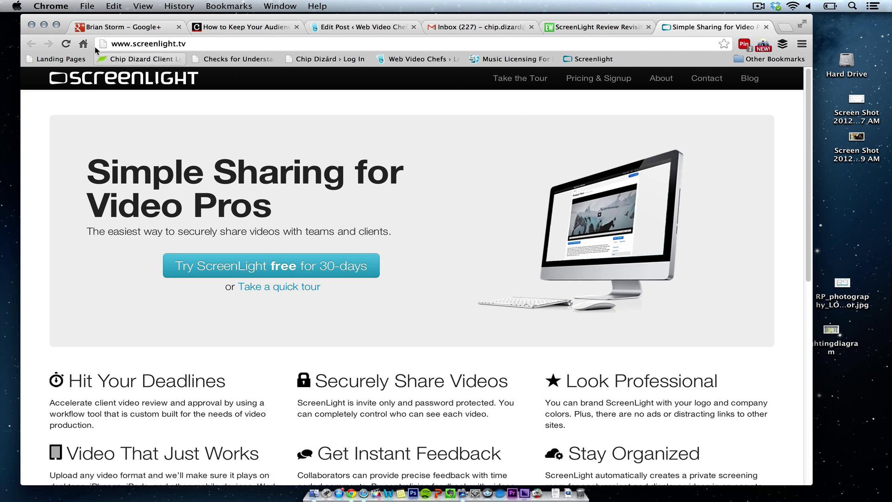
Open the Screenlight workspace from its bookmark and log in to reach the Projects list
{"action": "left_click_drag", "start_coordinate": [135, 44], "coordinate": [98, 44]}
{"action": "triple_click", "coordinate": [211, 45]}
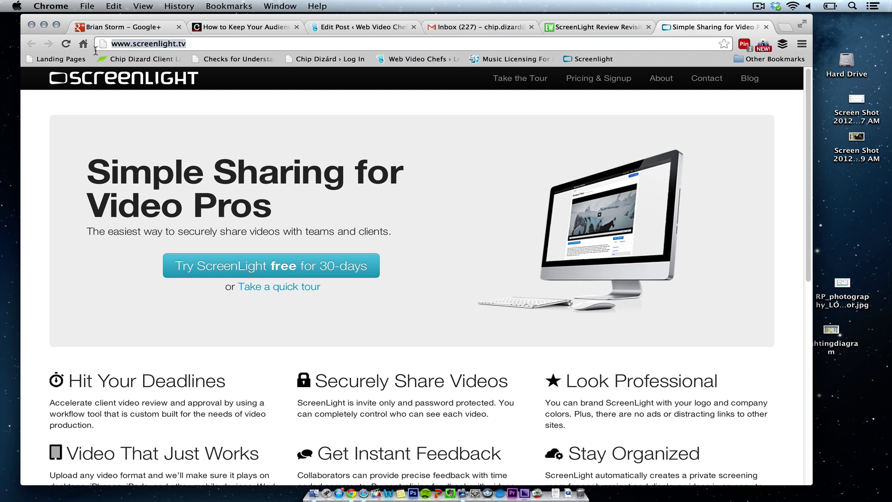
{"action": "left_click", "coordinate": [586, 64]}
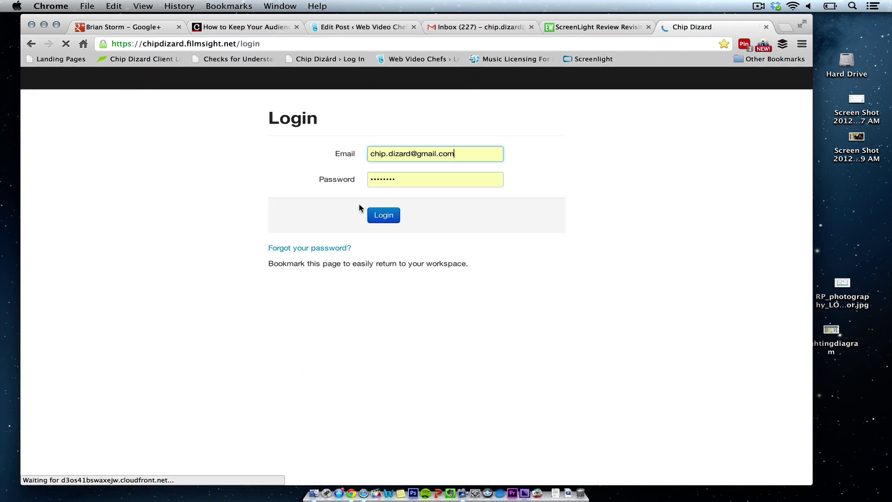
{"action": "left_click", "coordinate": [390, 217]}
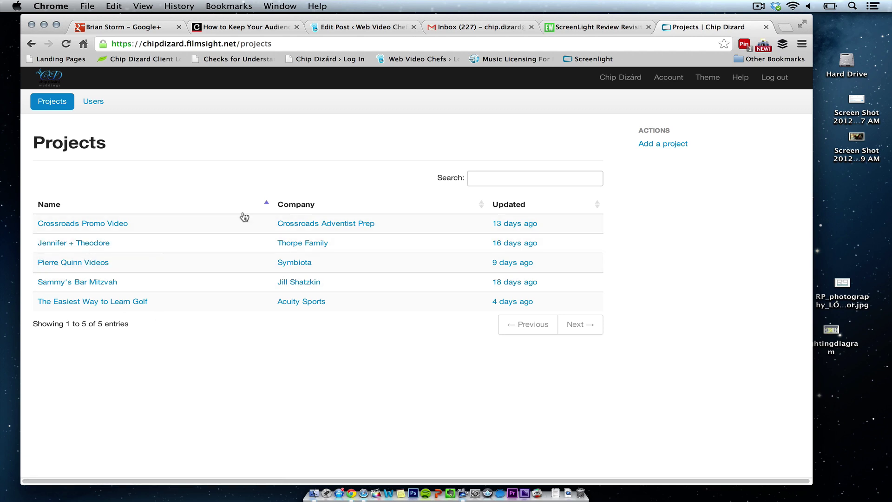
Add a project named 'Great Joy' for the company 'Alfred Street' and create it
{"action": "left_click", "coordinate": [653, 144]}
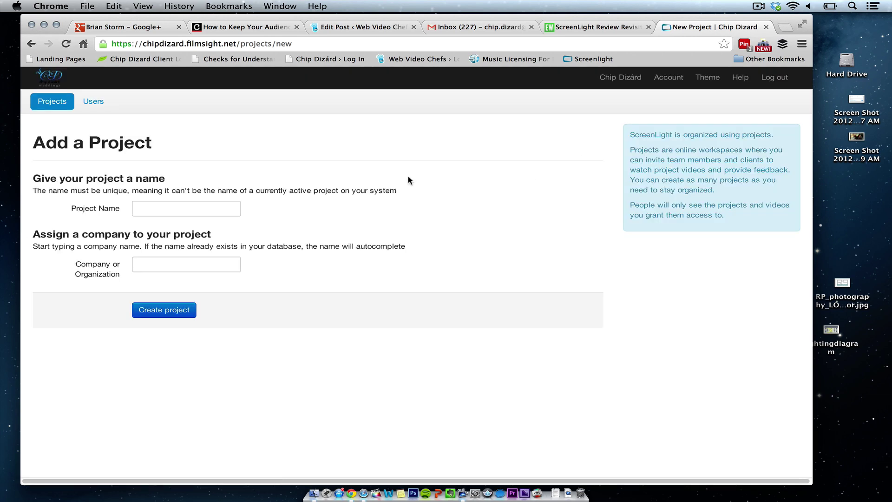
{"action": "left_click", "coordinate": [192, 211]}
{"action": "type", "text": "Great Joy"}
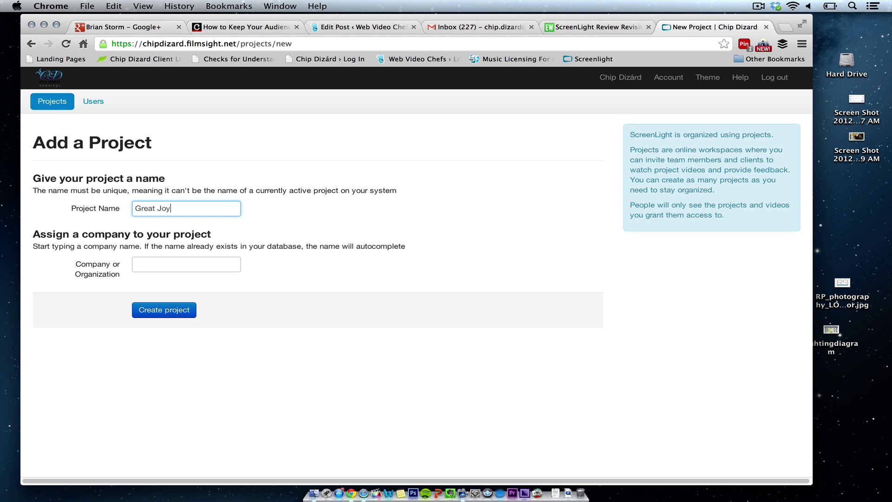
{"action": "key", "text": "Tab"}
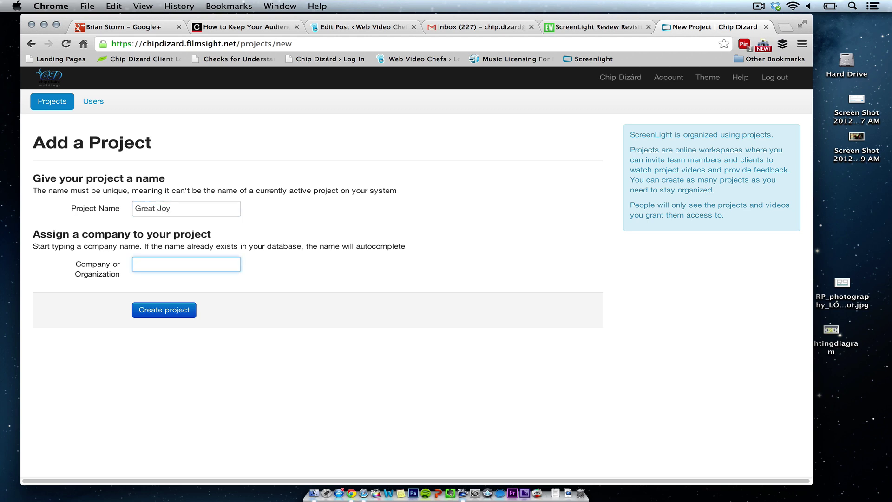
{"action": "type", "text": "Alfred Street"}
{"action": "left_click", "coordinate": [179, 310]}
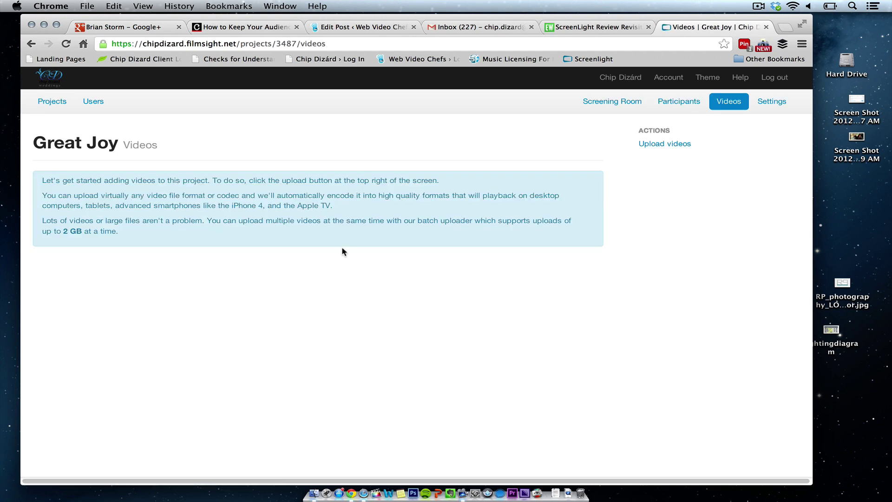
Visit Great Joy's Upload videos page, return, and highlight the upload guidance about batch uploads and supported formats
{"action": "left_click", "coordinate": [658, 144]}
{"action": "left_click", "coordinate": [31, 43]}
{"action": "mouse_move", "coordinate": [55, 182]}
{"action": "left_mouse_down"}
{"action": "mouse_move", "coordinate": [237, 195]}
{"action": "mouse_move", "coordinate": [235, 211]}
{"action": "left_mouse_up"}
{"action": "left_click_drag", "start_coordinate": [117, 235], "coordinate": [70, 223]}
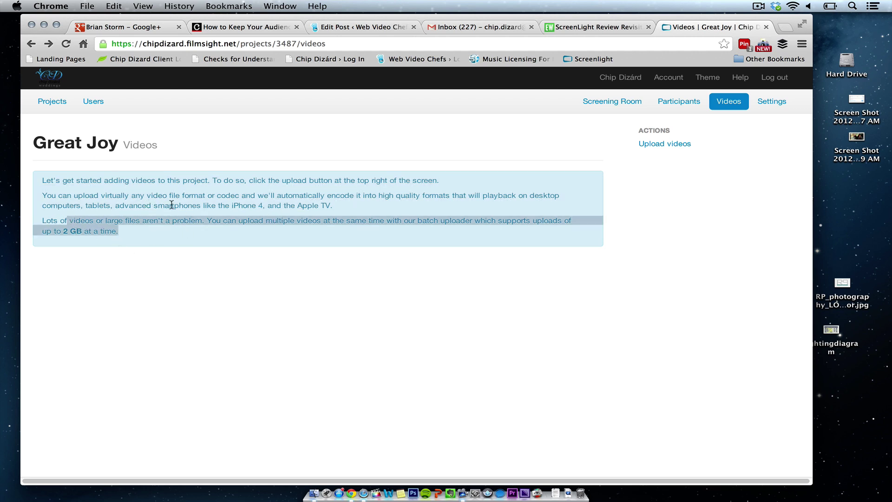
{"action": "left_click_drag", "start_coordinate": [195, 196], "coordinate": [255, 204]}
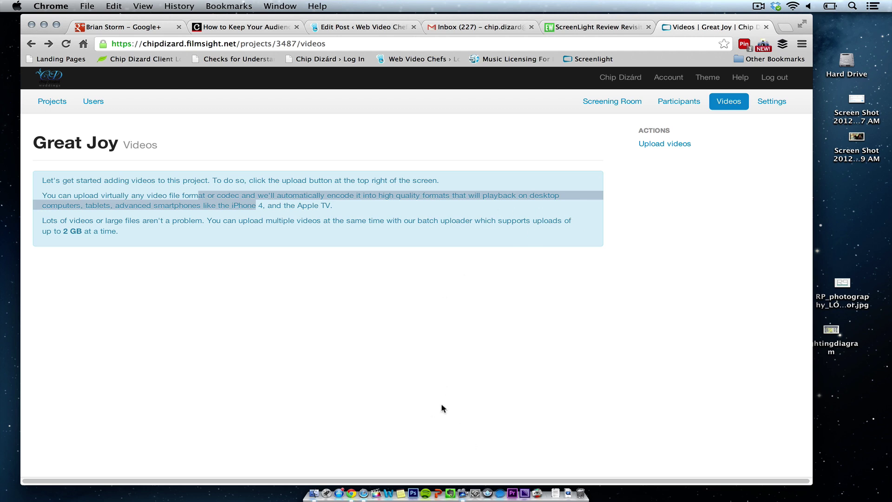
Launch Compressor from the Dock
{"action": "left_click", "coordinate": [536, 478]}
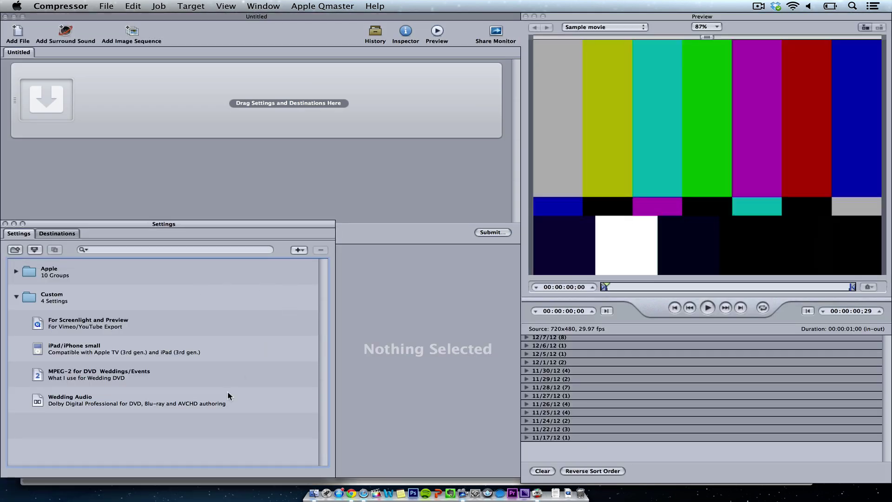
Inspect the 'For Screenlight and Preview' custom setting in Compressor's Inspector, then head to the Compressor menu to quit
{"action": "left_click", "coordinate": [145, 327]}
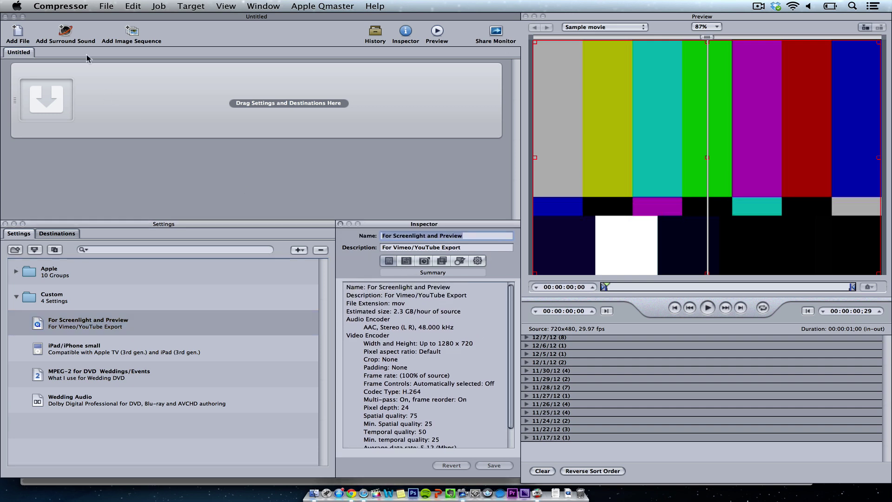
{"action": "left_click", "coordinate": [60, 6]}
Quit Compressor, visit Great Joy's Screening Room, then return to the Projects list showing Great Joy
{"action": "left_click", "coordinate": [117, 137]}
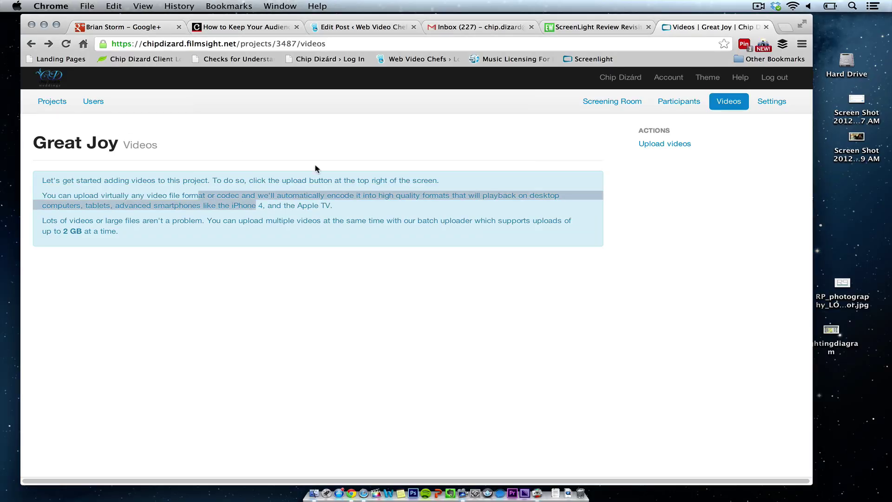
{"action": "left_click", "coordinate": [618, 100]}
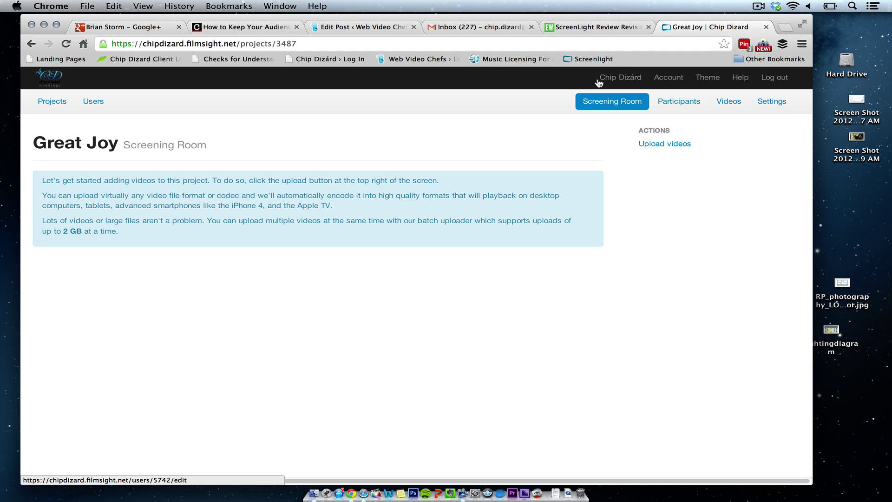
{"action": "left_click", "coordinate": [52, 101]}
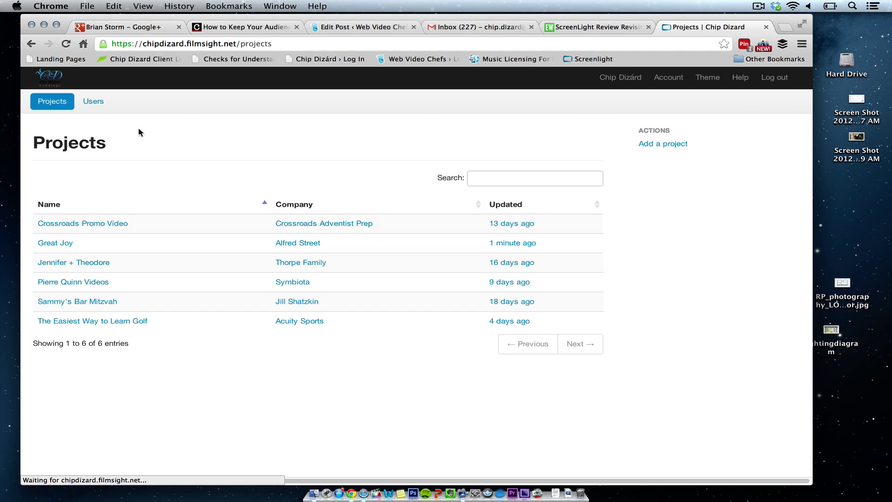
In The Easiest Way to Learn Golf, check the About video's download formats, the video playlist and the participants list
{"action": "left_click", "coordinate": [96, 322]}
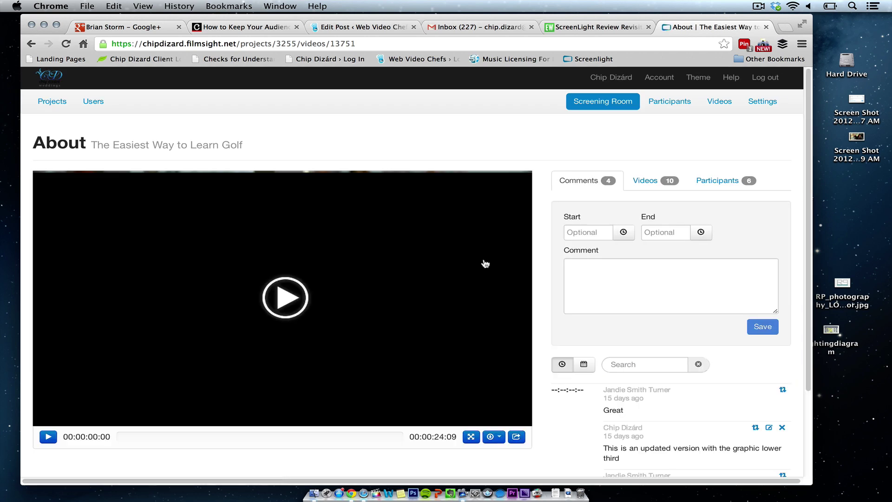
{"action": "scroll", "coordinate": [485, 263], "scroll_direction": "down", "scroll_amount": 3}
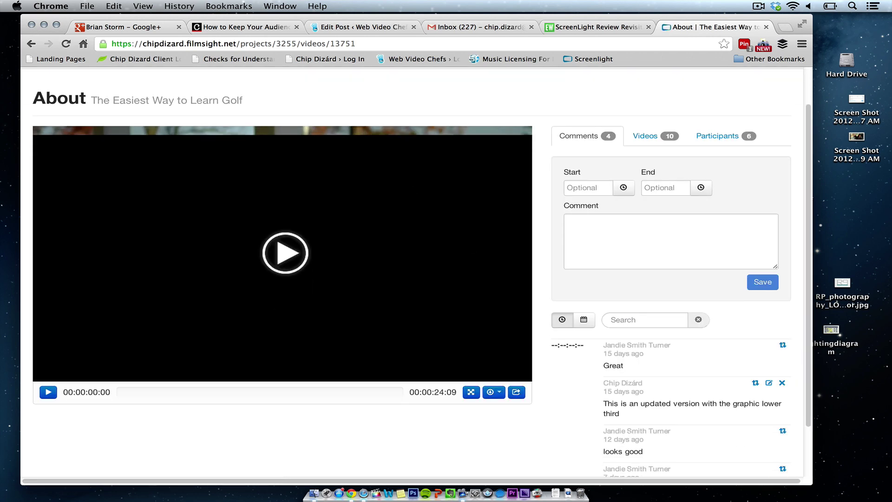
{"action": "scroll", "coordinate": [488, 313], "scroll_direction": "down", "scroll_amount": 3}
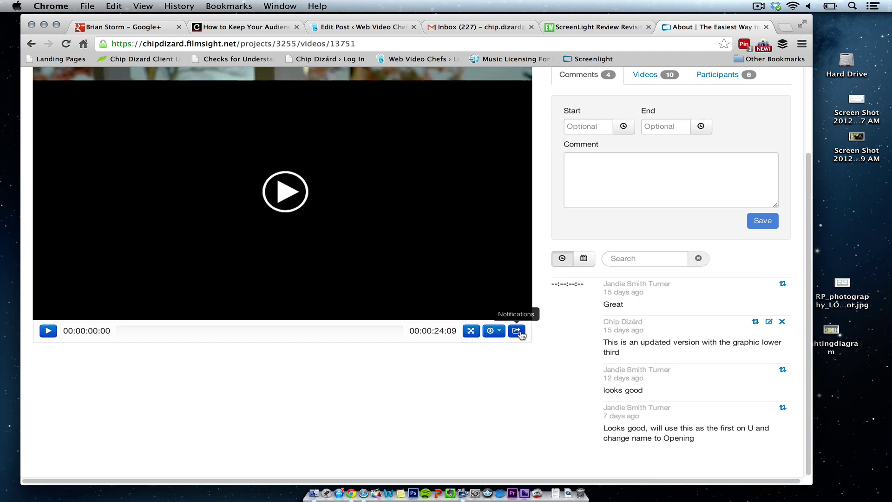
{"action": "left_click", "coordinate": [494, 332]}
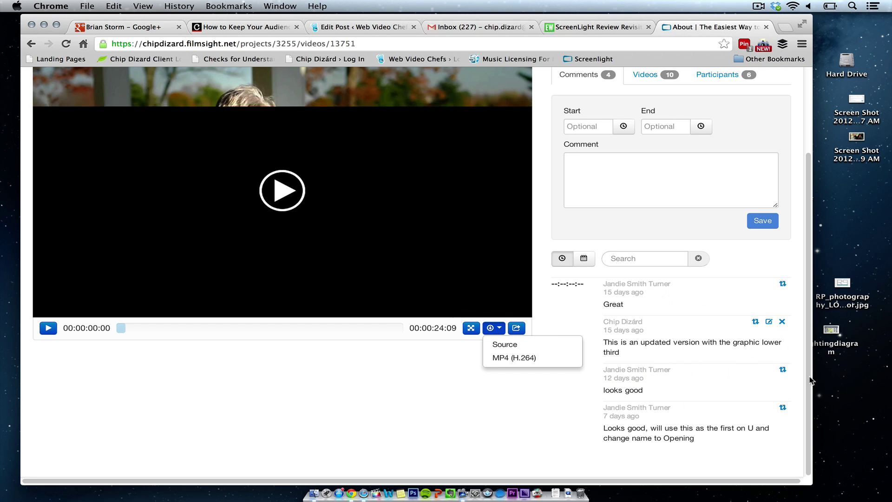
{"action": "left_click_drag", "start_coordinate": [810, 380], "coordinate": [809, 296]}
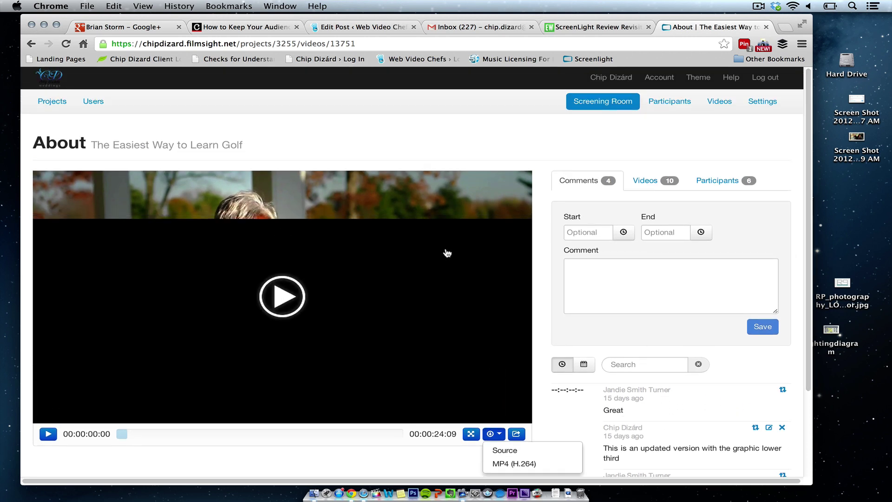
{"action": "left_click", "coordinate": [651, 181]}
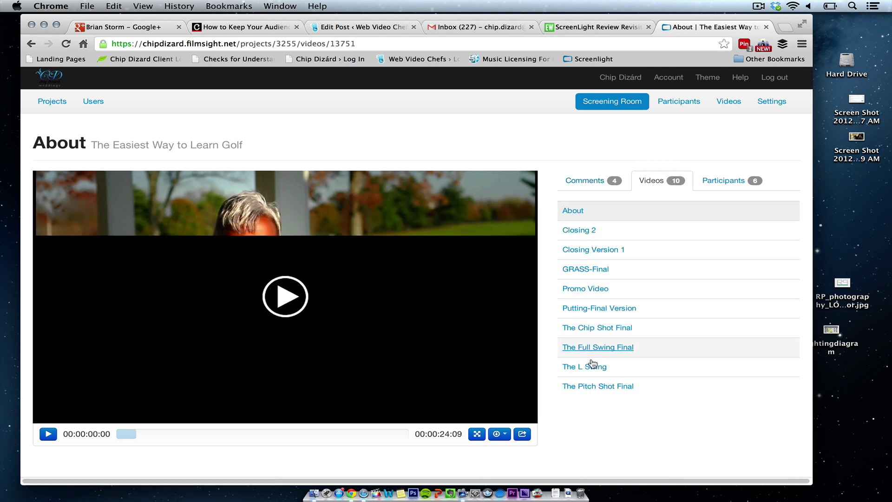
{"action": "left_click", "coordinate": [707, 181]}
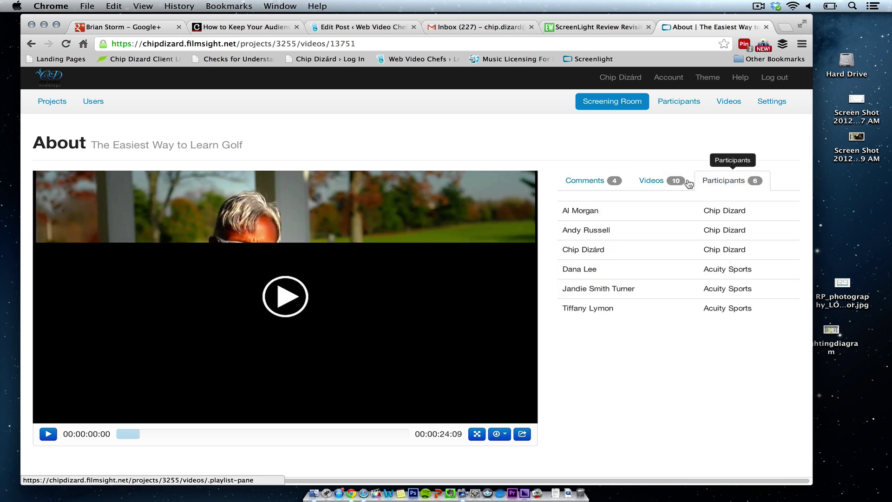
{"action": "left_click", "coordinate": [653, 180]}
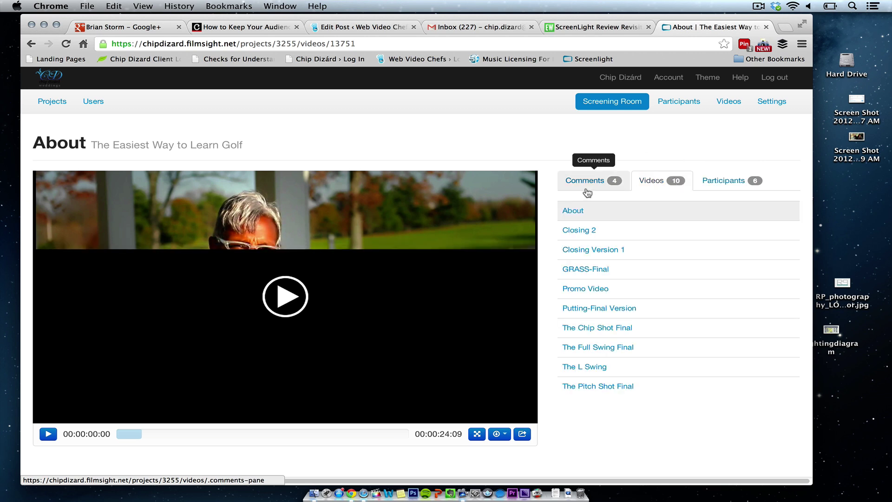
Play the About video, skip ahead and pause it, then go to the project's Settings page
{"action": "left_click", "coordinate": [282, 302]}
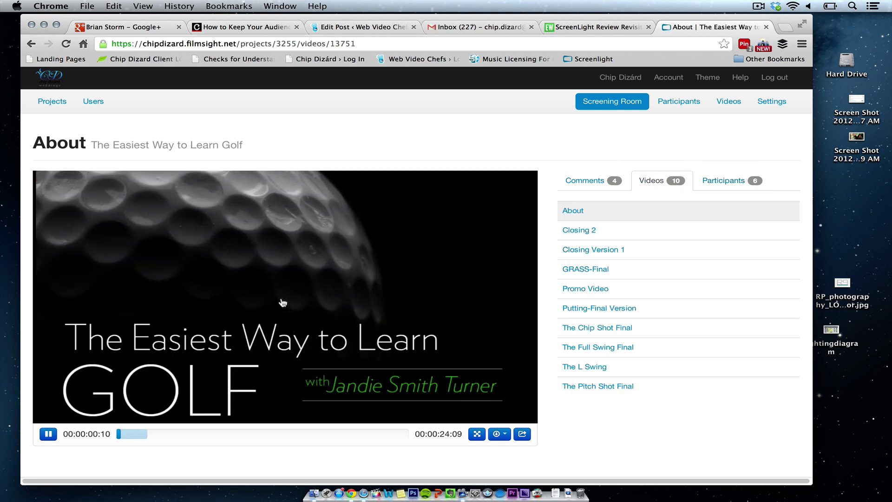
{"action": "left_click", "coordinate": [135, 435]}
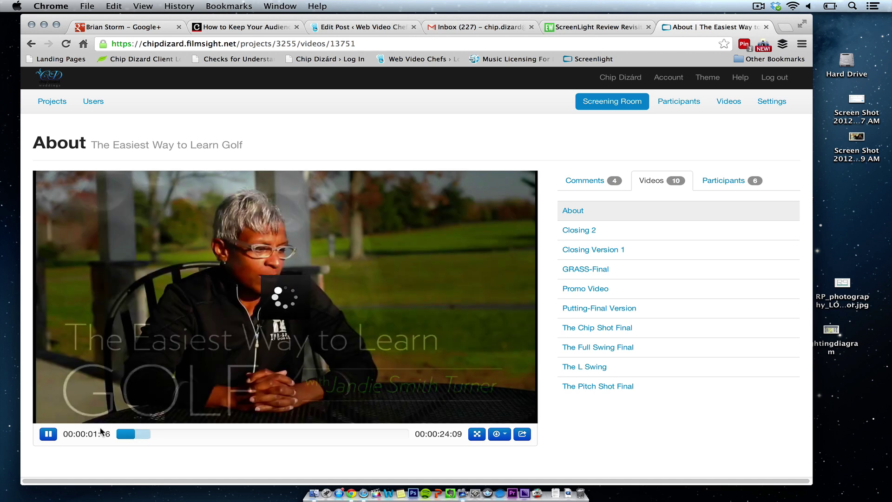
{"action": "left_click", "coordinate": [48, 434]}
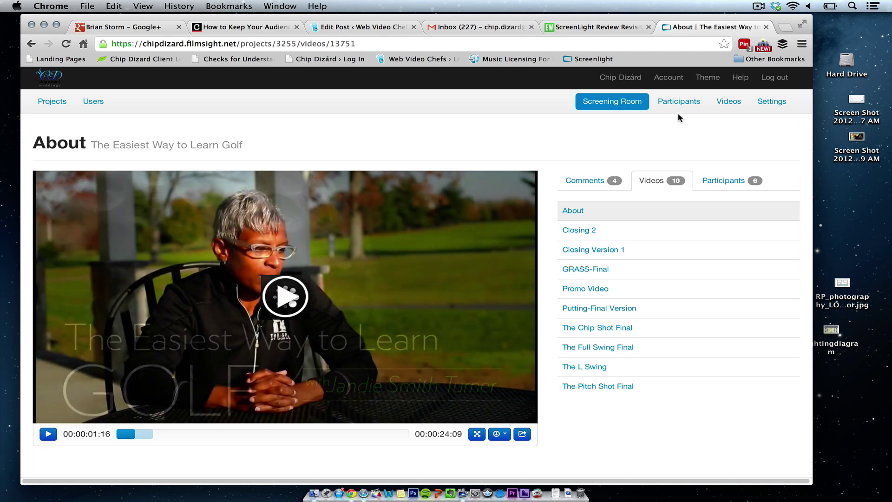
{"action": "left_click", "coordinate": [765, 103]}
{"action": "scroll", "coordinate": [419, 278], "scroll_direction": "down", "scroll_amount": 2}
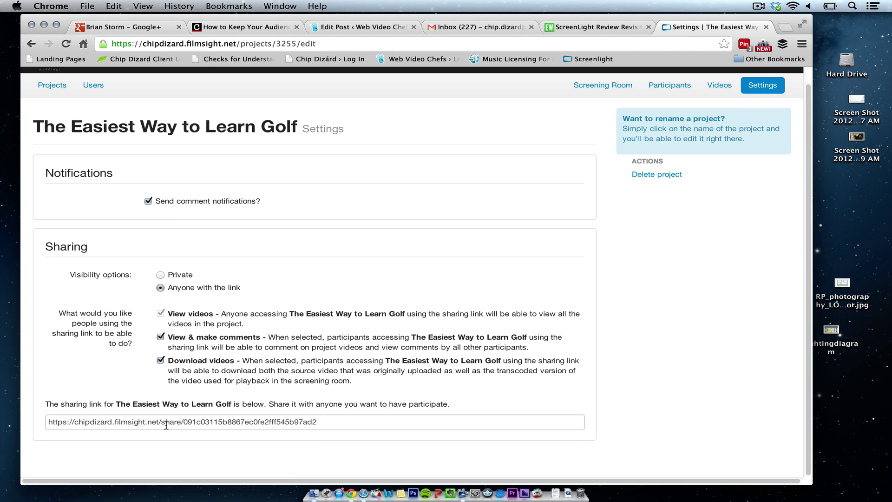
Select the project's full sharing link, then show the golf project's Videos list with sizes and states
{"action": "left_click", "coordinate": [134, 423]}
{"action": "left_click_drag", "start_coordinate": [116, 422], "coordinate": [257, 436]}
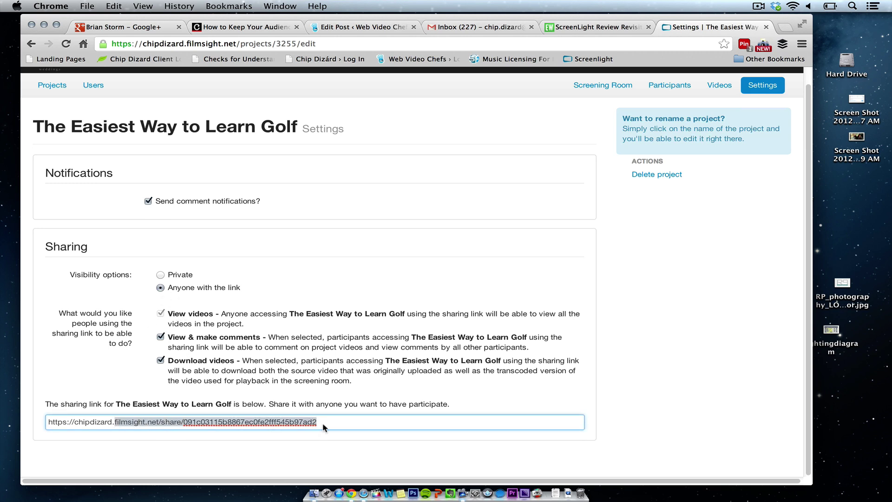
{"action": "triple_click", "coordinate": [74, 422]}
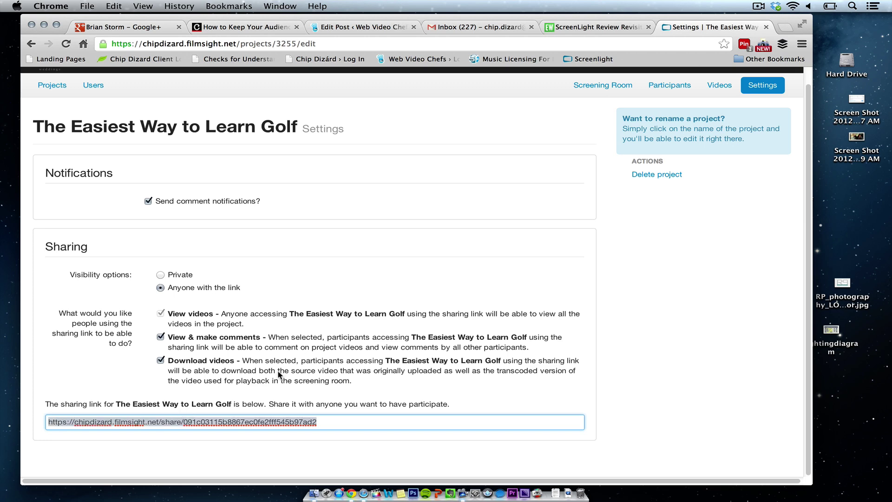
{"action": "left_click", "coordinate": [711, 84]}
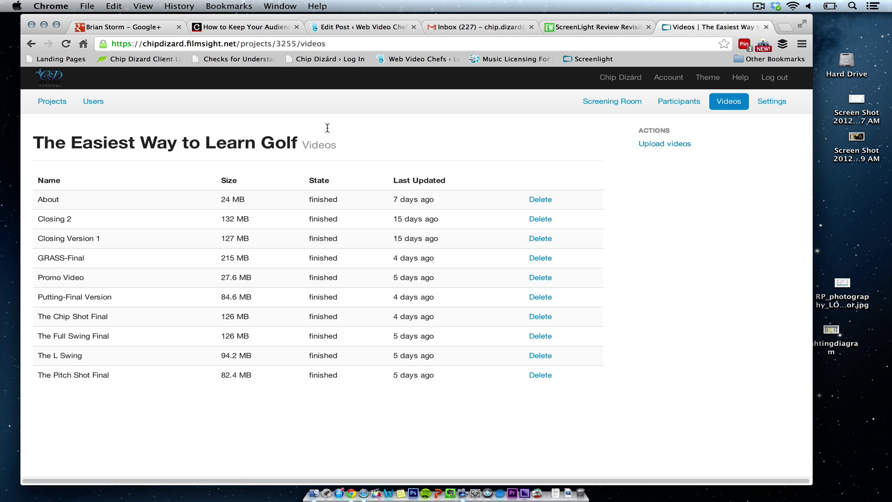
Try the Upload videos form: start and cancel choosing a file, submit it empty, and add another video row
{"action": "left_click", "coordinate": [657, 144]}
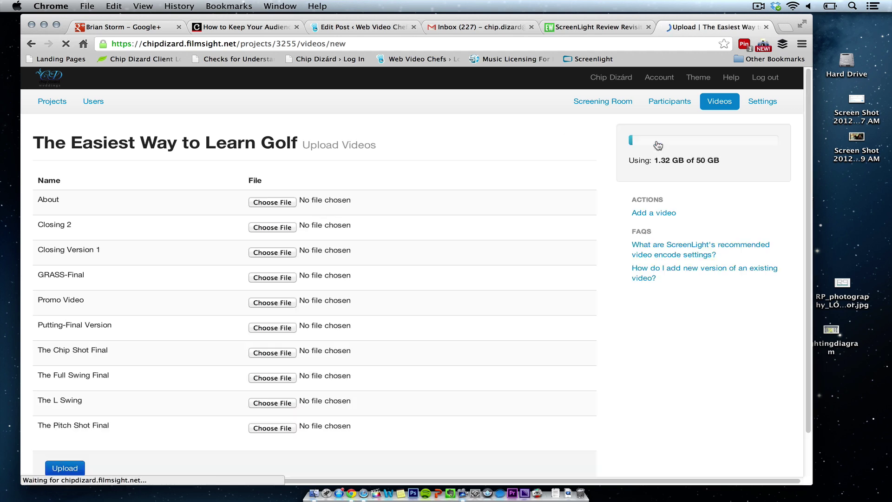
{"action": "left_click", "coordinate": [280, 427]}
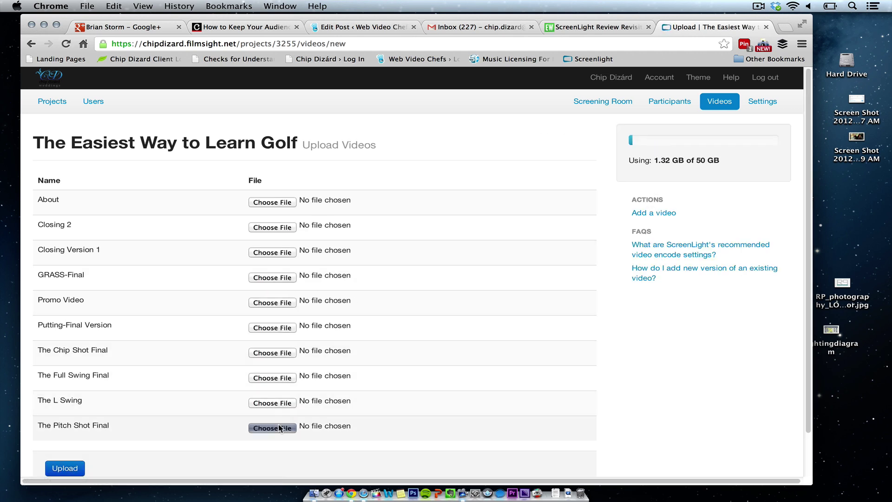
{"action": "left_click", "coordinate": [542, 291]}
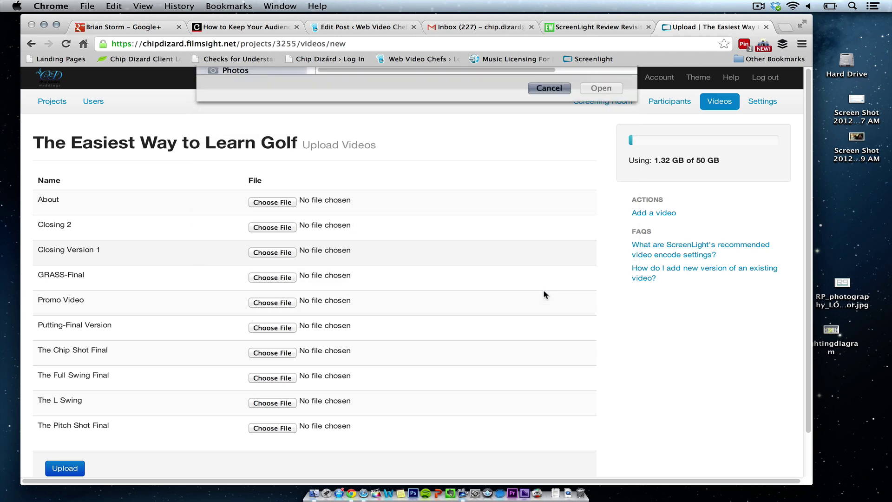
{"action": "scroll", "coordinate": [804, 339], "scroll_direction": "down", "scroll_amount": 3}
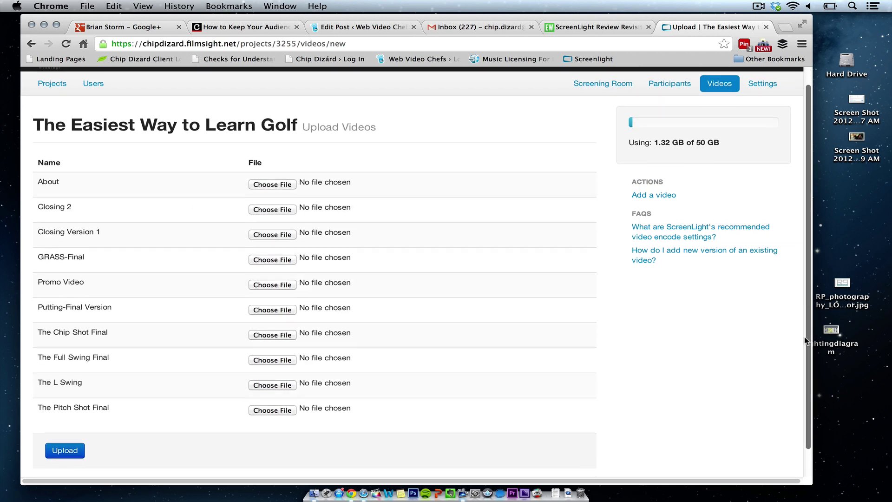
{"action": "scroll", "coordinate": [795, 384], "scroll_direction": "up", "scroll_amount": 3}
{"action": "scroll", "coordinate": [770, 305], "scroll_direction": "down", "scroll_amount": 3}
{"action": "left_click", "coordinate": [63, 426]}
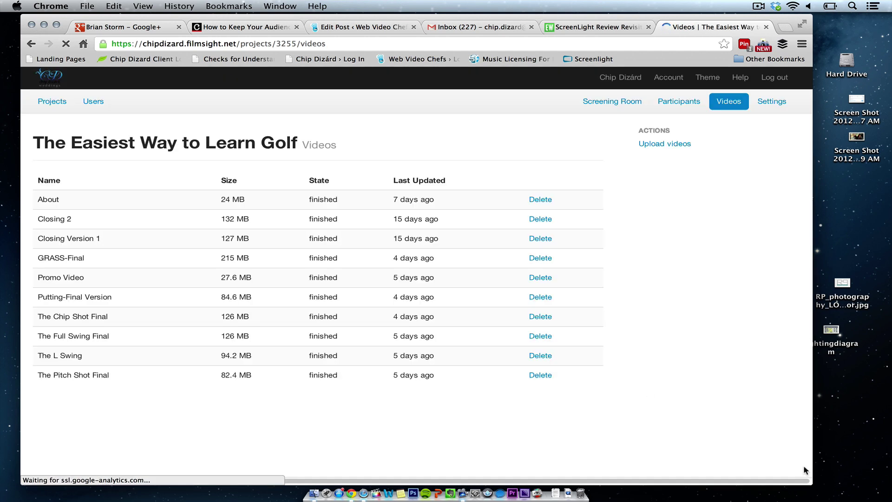
{"action": "left_click", "coordinate": [674, 146]}
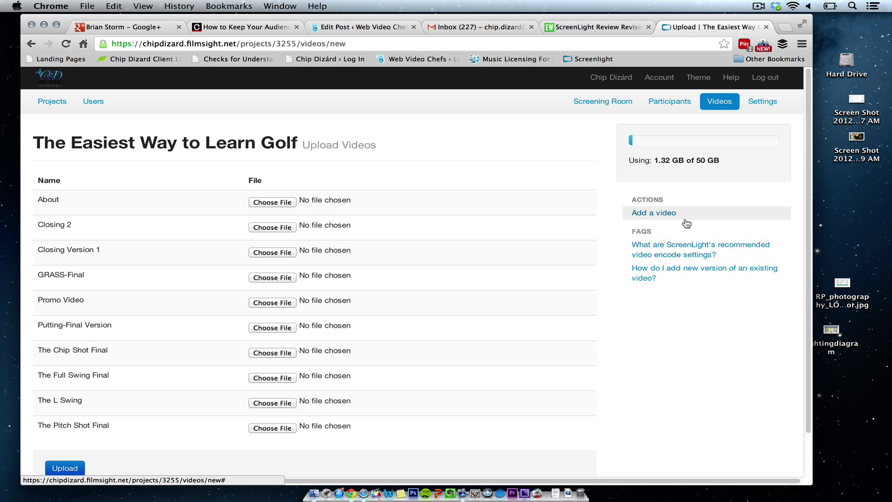
{"action": "left_click", "coordinate": [667, 214]}
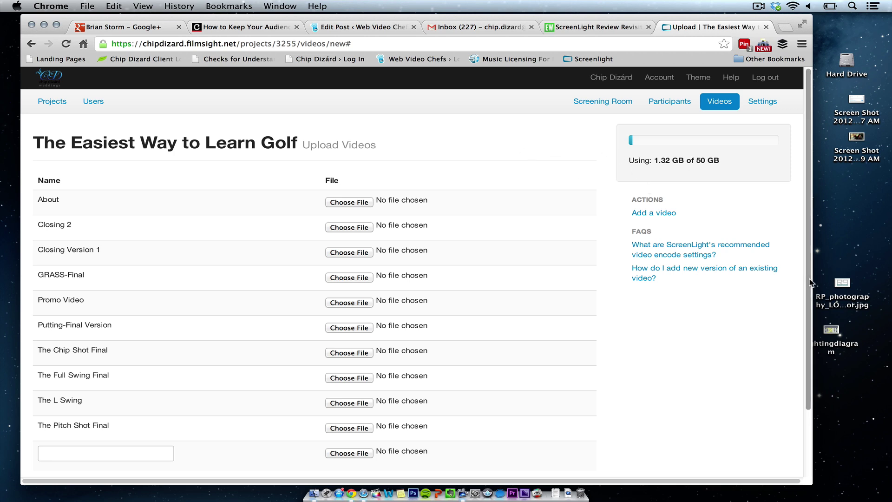
{"action": "scroll", "coordinate": [804, 377], "scroll_direction": "down", "scroll_amount": 3}
{"action": "scroll", "coordinate": [791, 333], "scroll_direction": "up", "scroll_amount": 3}
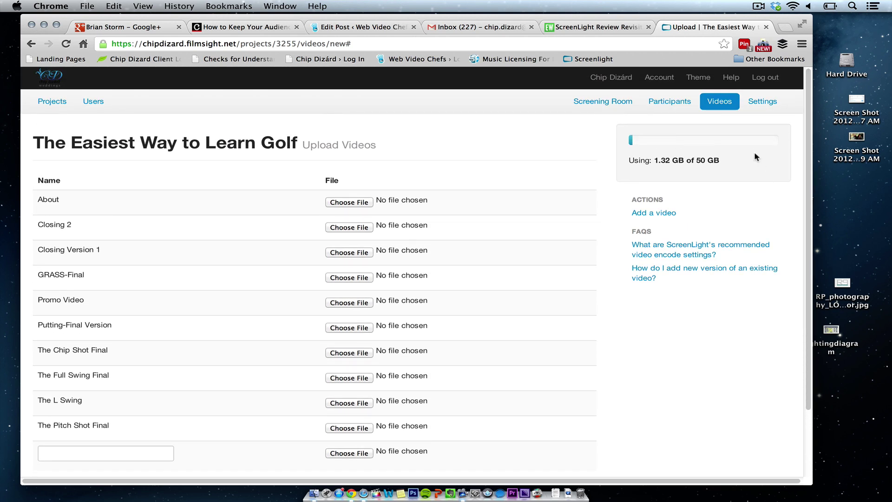
Go to the workspace Theme page with logo, background colour and text colour settings
{"action": "left_click", "coordinate": [701, 82]}
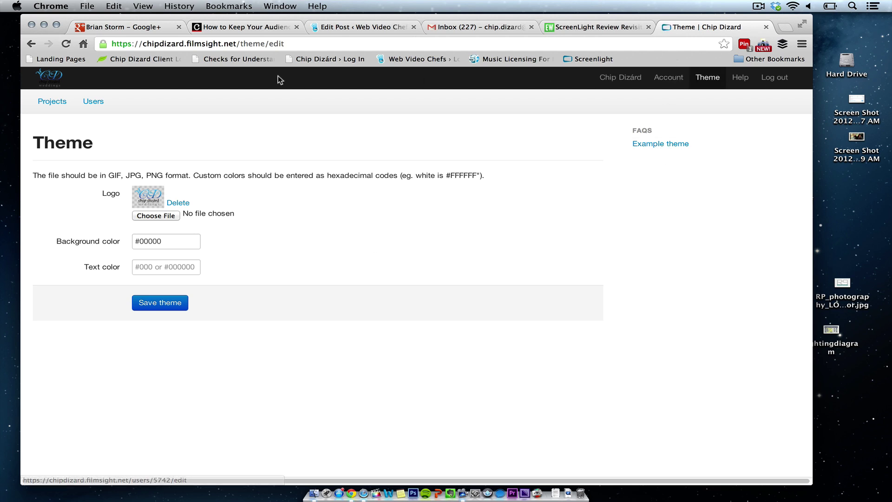
Return to the Projects list and log out, landing on the login page
{"action": "left_click", "coordinate": [51, 100]}
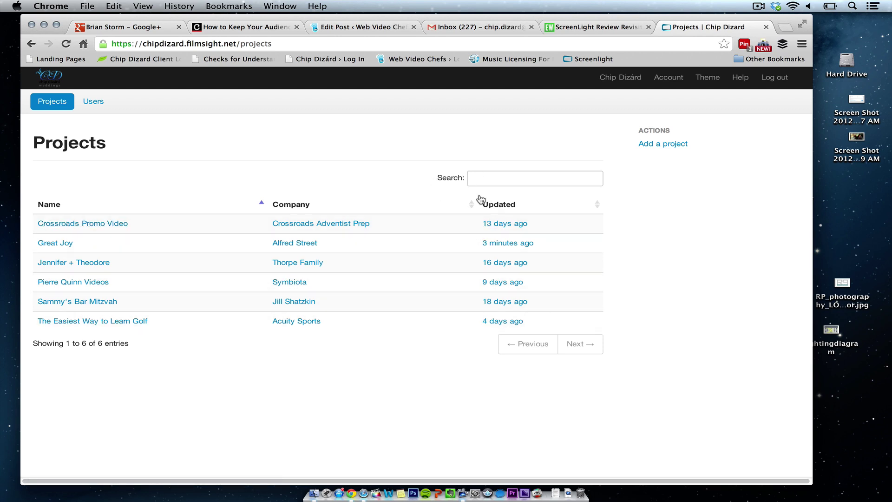
{"action": "left_click", "coordinate": [770, 79]}
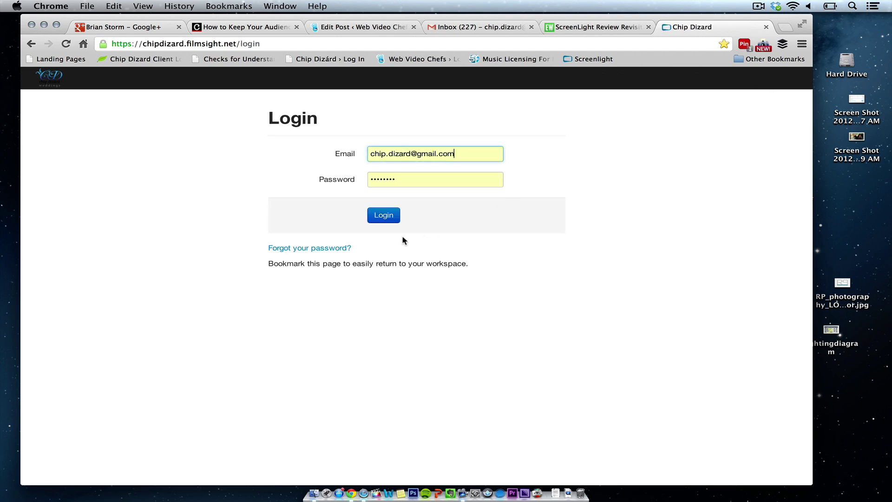